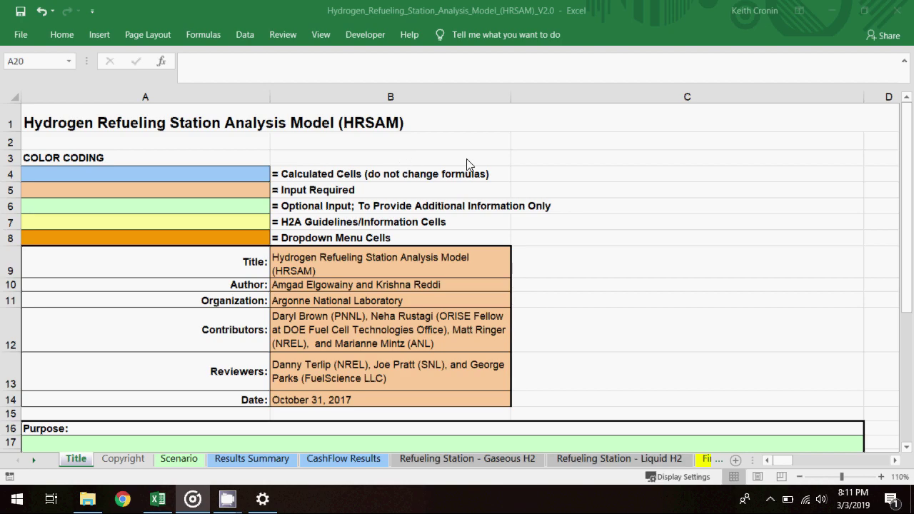
{"action": "left_click", "coordinate": [216, 178]}
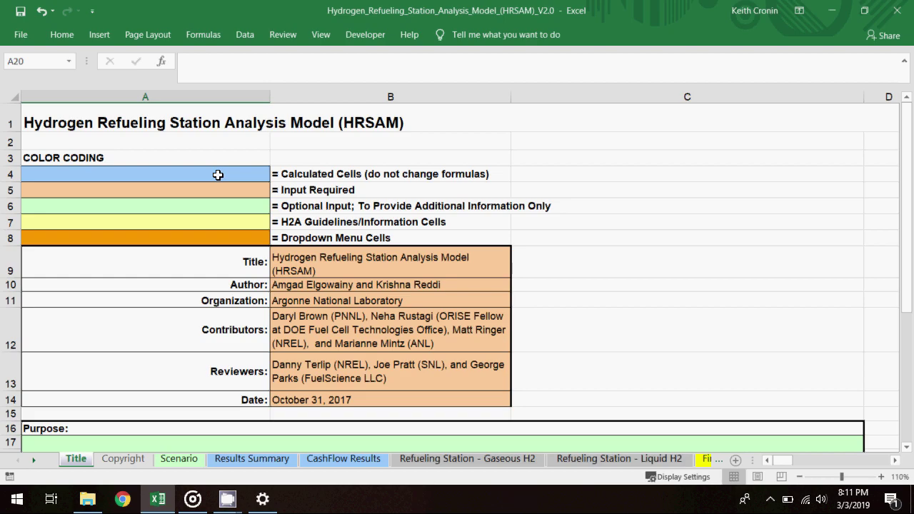
{"action": "left_click", "coordinate": [218, 175]}
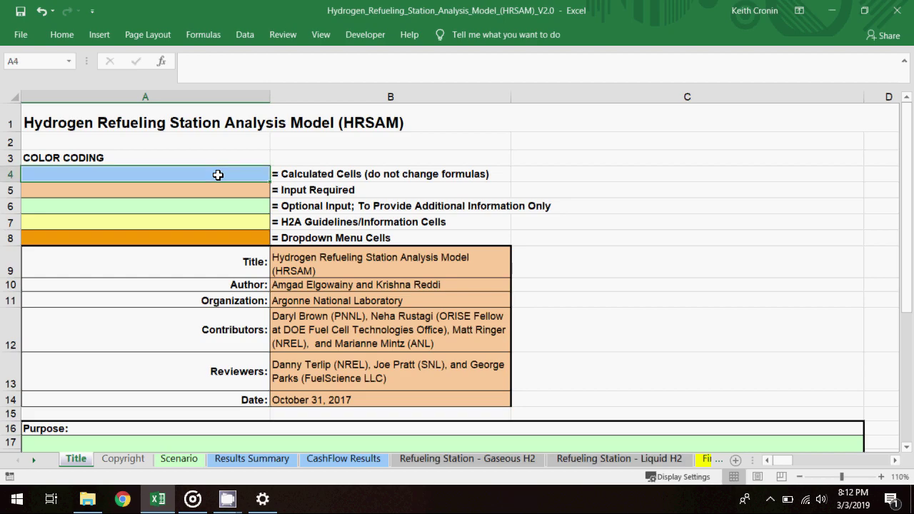
{"action": "left_click_drag", "start_coordinate": [218, 175], "coordinate": [286, 175]}
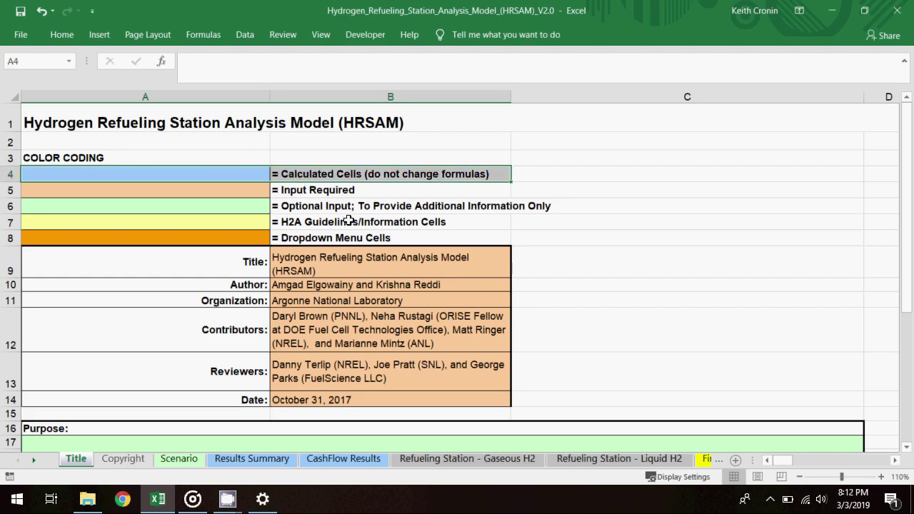
{"action": "left_click_drag", "start_coordinate": [260, 190], "coordinate": [307, 191]}
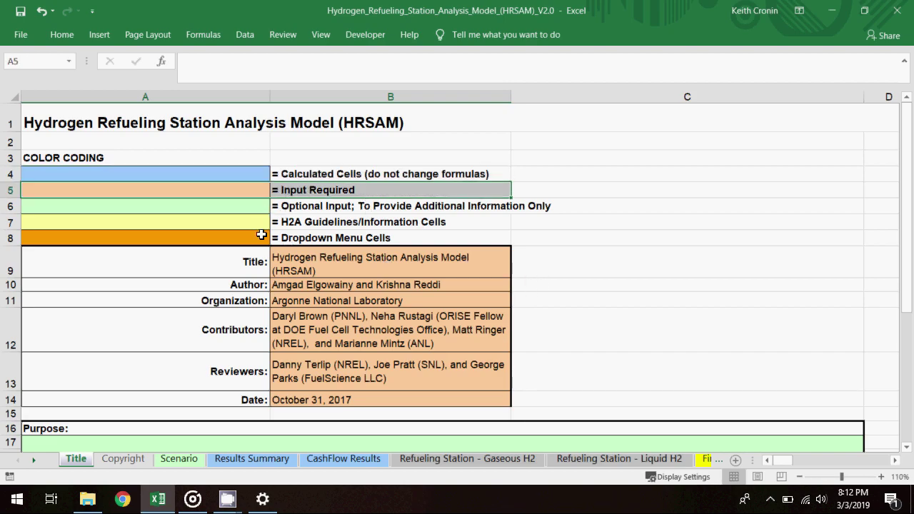
{"action": "left_click_drag", "start_coordinate": [256, 212], "coordinate": [309, 210]}
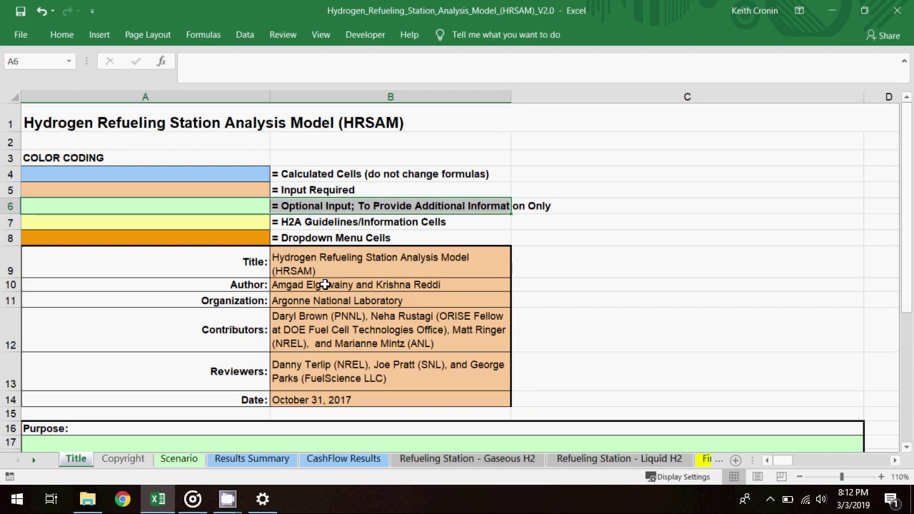
{"action": "left_click_drag", "start_coordinate": [239, 222], "coordinate": [300, 243]}
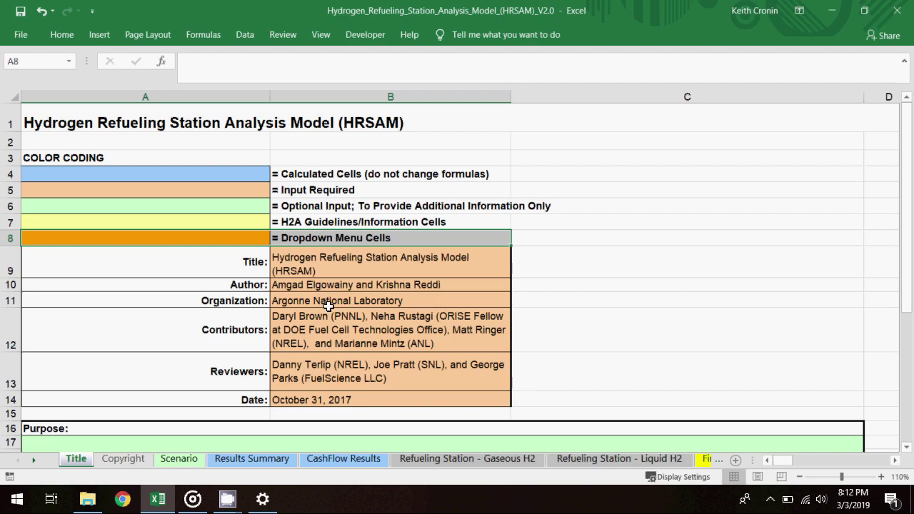
- On the Scenario sheet, pick the Gaseous H2 station option and scroll through the General Economic Assumptions
{"action": "left_click", "coordinate": [184, 461]}
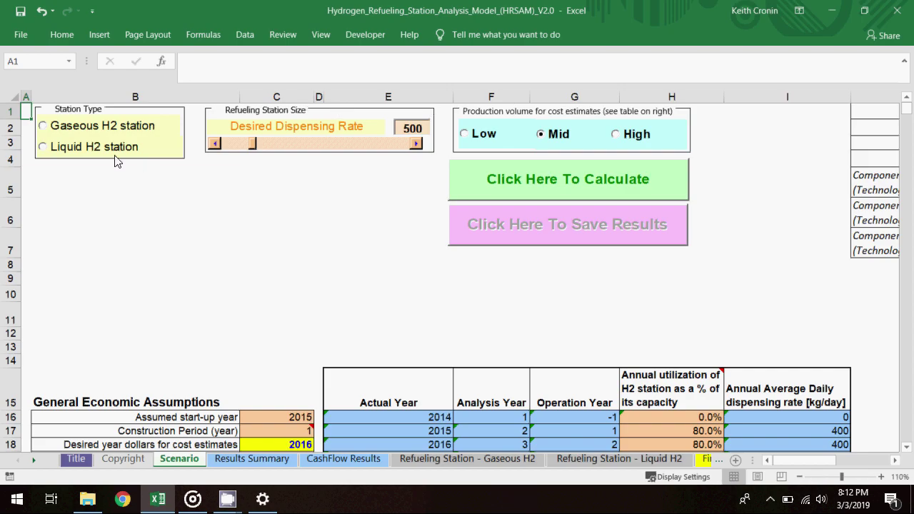
{"action": "left_click", "coordinate": [45, 134]}
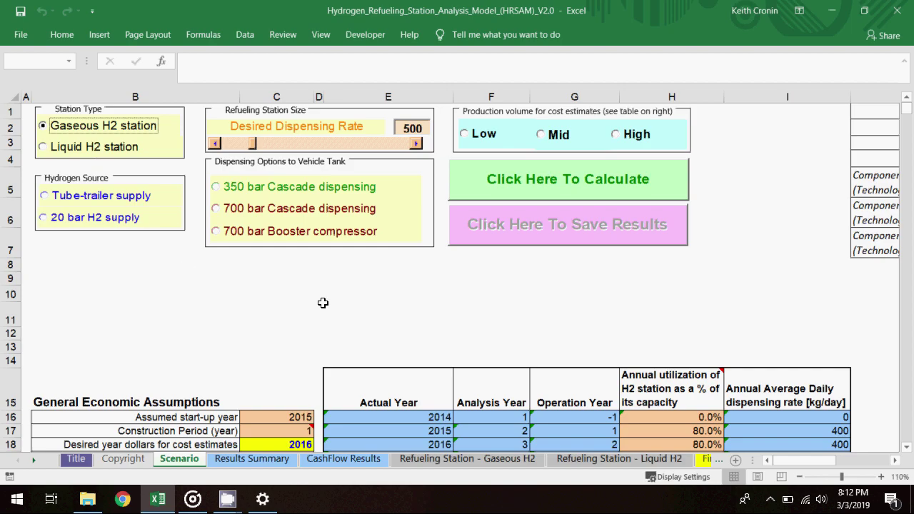
{"action": "scroll", "coordinate": [311, 307], "scroll_direction": "down", "scroll_amount": 2}
{"action": "scroll", "coordinate": [311, 307], "scroll_direction": "down", "scroll_amount": 3}
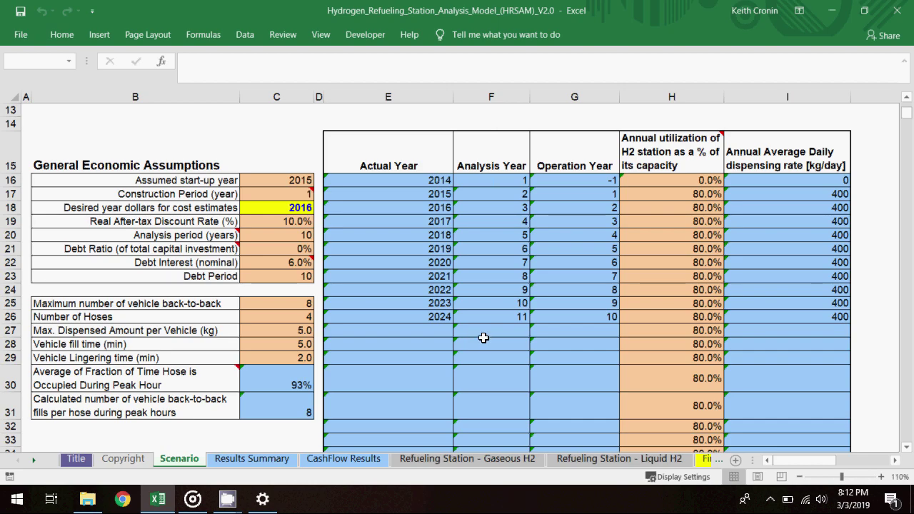
- Review the Refueling Station - Gaseous H2 inputs, declining to optimize, with dispensing rate at 500
{"action": "left_click", "coordinate": [485, 461]}
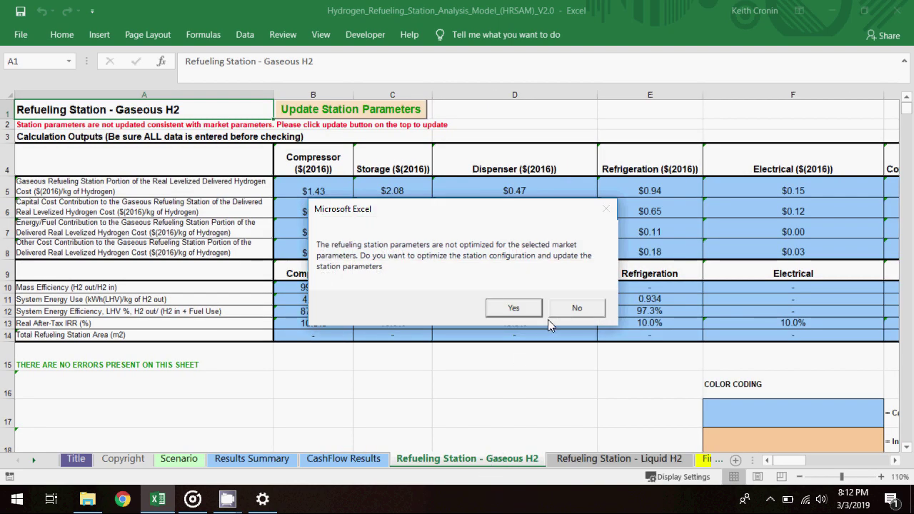
{"action": "left_click", "coordinate": [575, 307]}
{"action": "scroll", "coordinate": [625, 357], "scroll_direction": "down", "scroll_amount": 6}
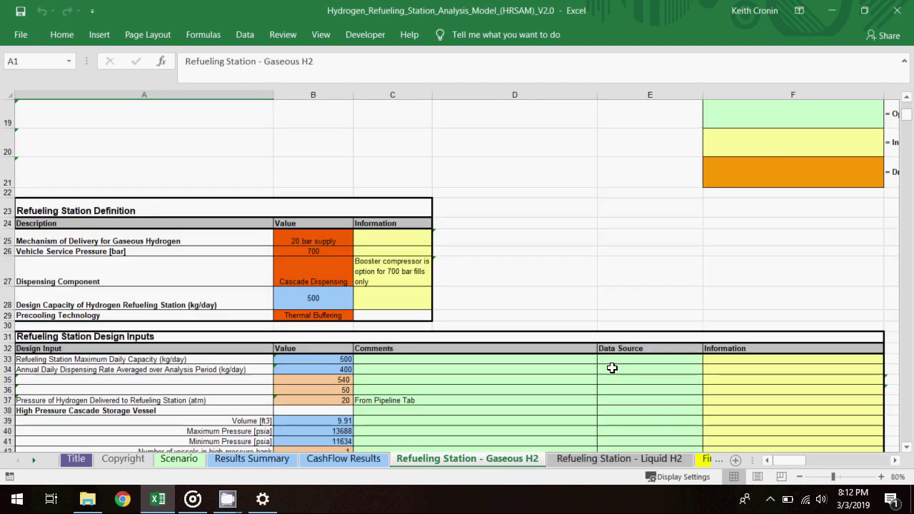
{"action": "scroll", "coordinate": [612, 368], "scroll_direction": "down", "scroll_amount": 14}
{"action": "scroll", "coordinate": [611, 368], "scroll_direction": "down", "scroll_amount": 14}
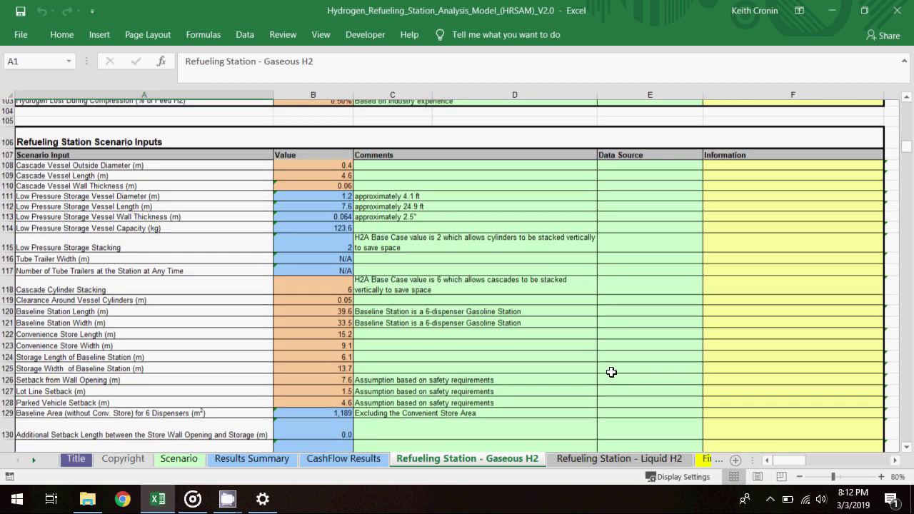
{"action": "scroll", "coordinate": [611, 372], "scroll_direction": "down", "scroll_amount": 7}
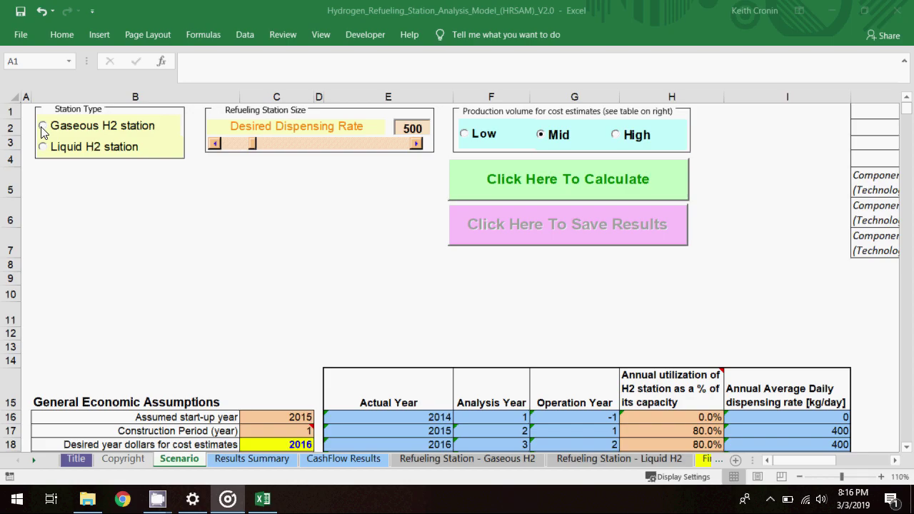
- Select a Gaseous H2 station supplied by tube trailer
{"action": "left_click", "coordinate": [41, 132]}
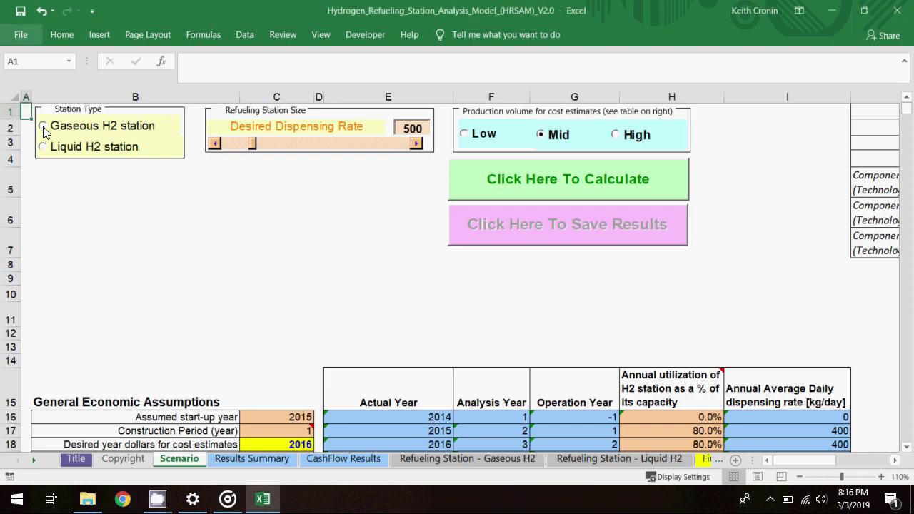
{"action": "left_click", "coordinate": [44, 128]}
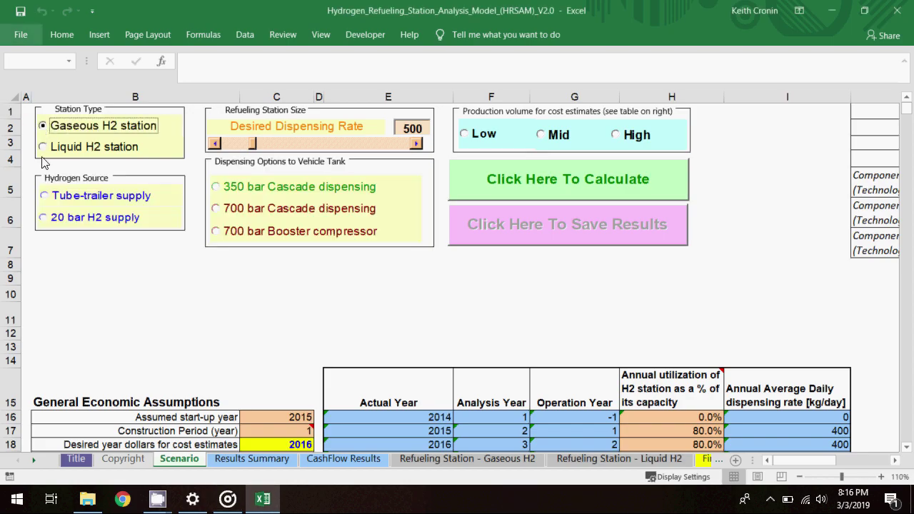
{"action": "left_click", "coordinate": [45, 196]}
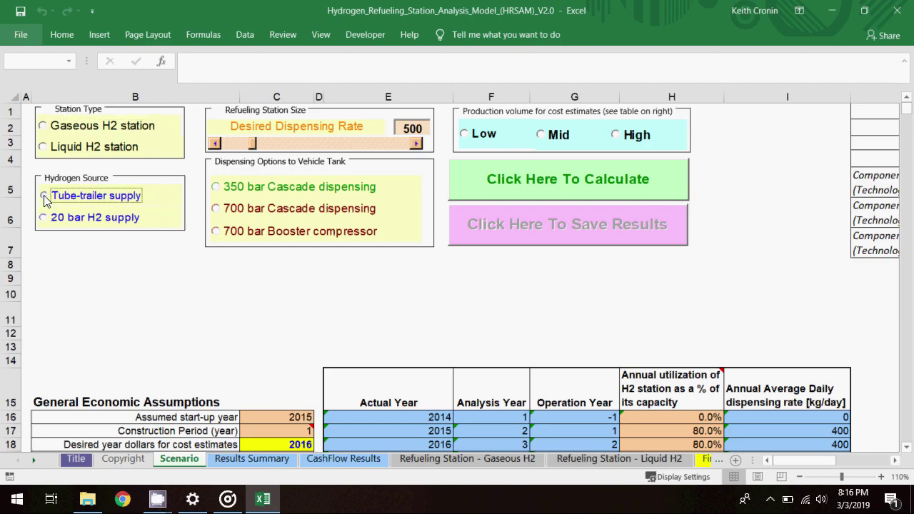
- Set dispensing rate to 300, 350 bar cascade dispensing and Low production volume
{"action": "left_click", "coordinate": [409, 130]}
{"action": "double_click", "coordinate": [409, 129]}
{"action": "type", "text": "300"}
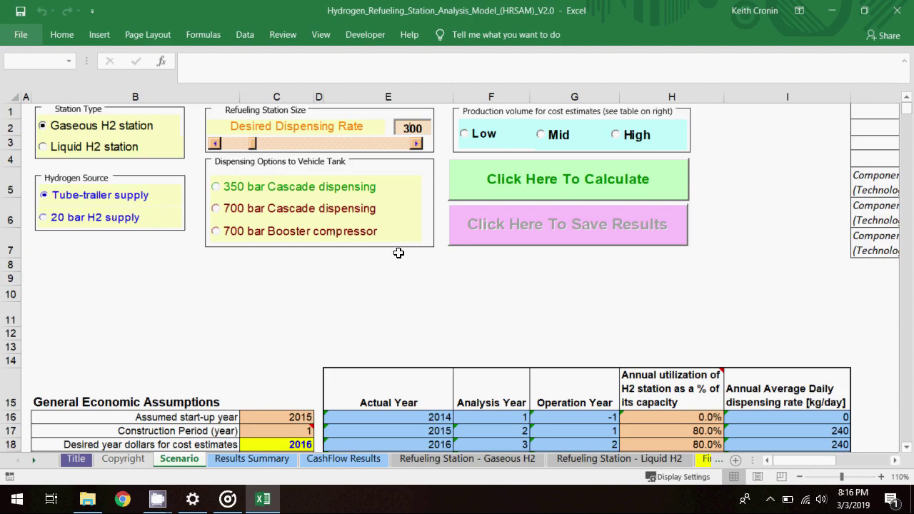
{"action": "left_click", "coordinate": [215, 188]}
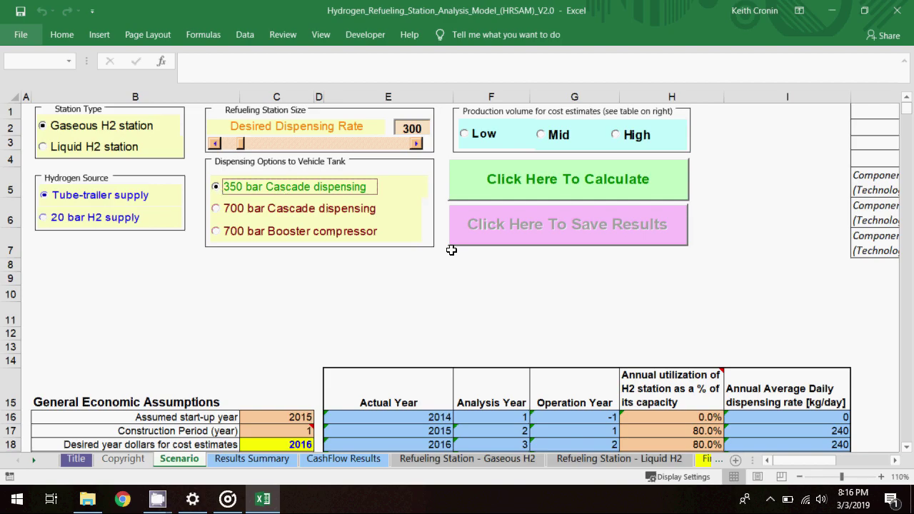
{"action": "left_click", "coordinate": [463, 134]}
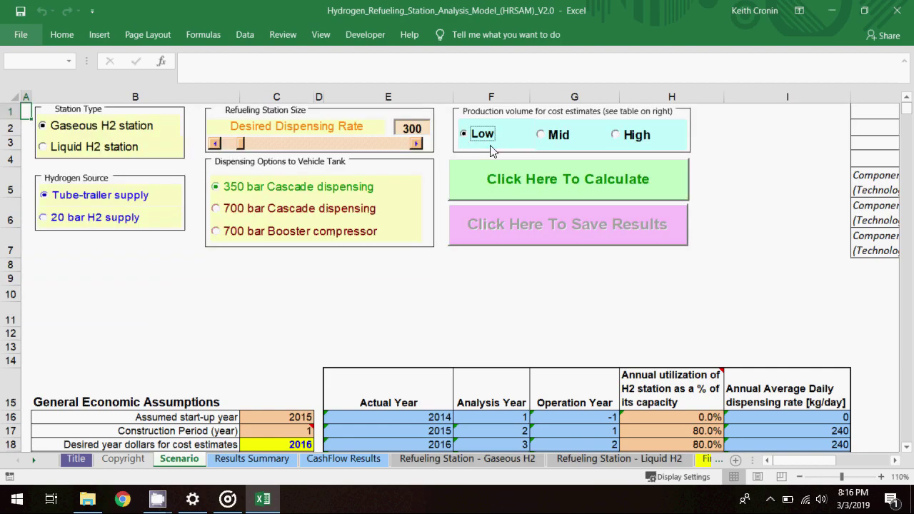
- Calculate, then highlight the 7.99 $/kg total refueling cost and $2,499,825 capital investment
{"action": "left_click", "coordinate": [480, 186]}
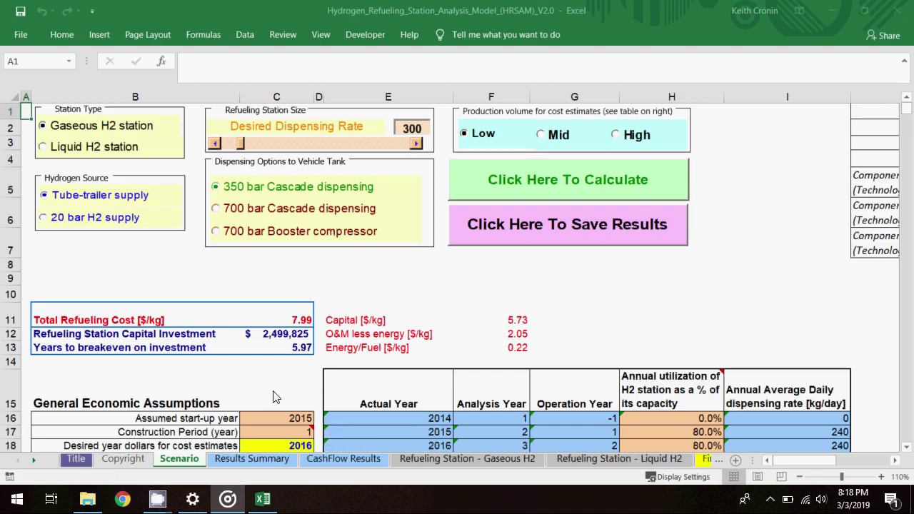
{"action": "left_click_drag", "start_coordinate": [86, 322], "coordinate": [296, 323]}
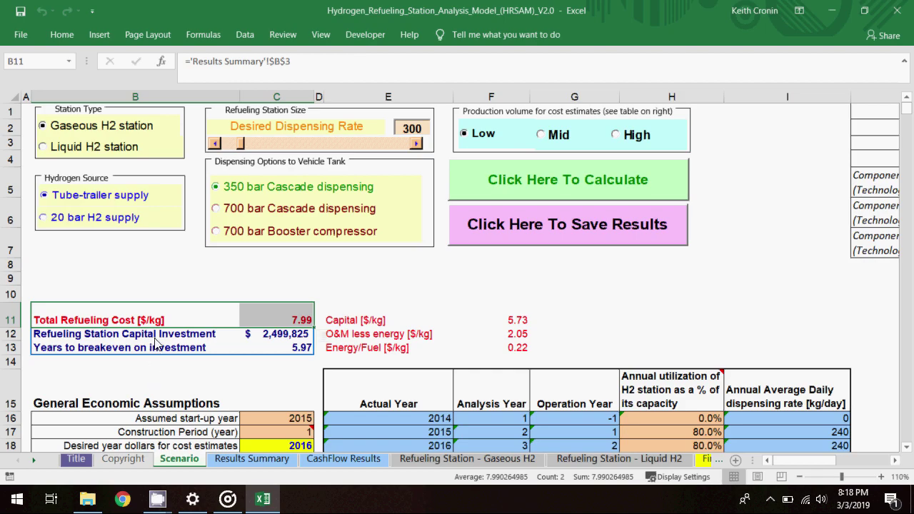
{"action": "left_click_drag", "start_coordinate": [154, 337], "coordinate": [275, 338]}
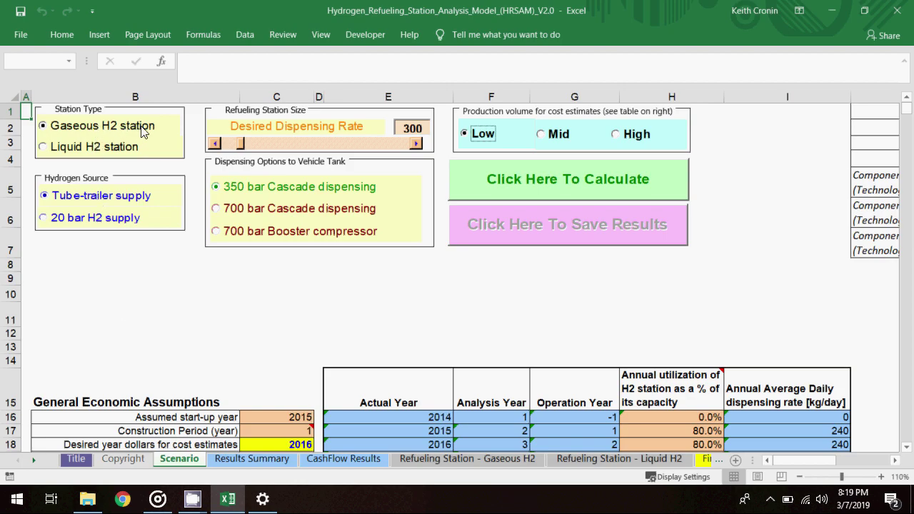
- Switch to 20 bar H2 supply, rate 500, 700 bar cascade and Mid volume, then calculate
{"action": "left_click", "coordinate": [49, 222]}
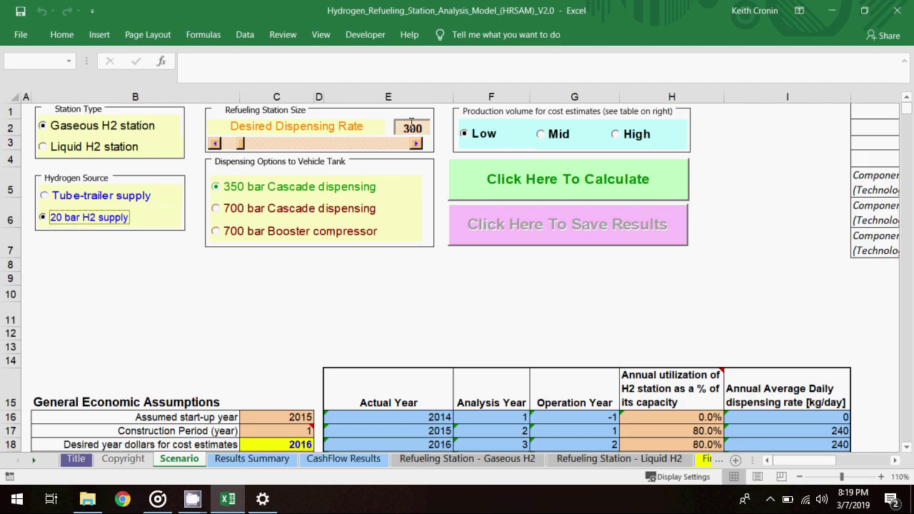
{"action": "left_click", "coordinate": [415, 143]}
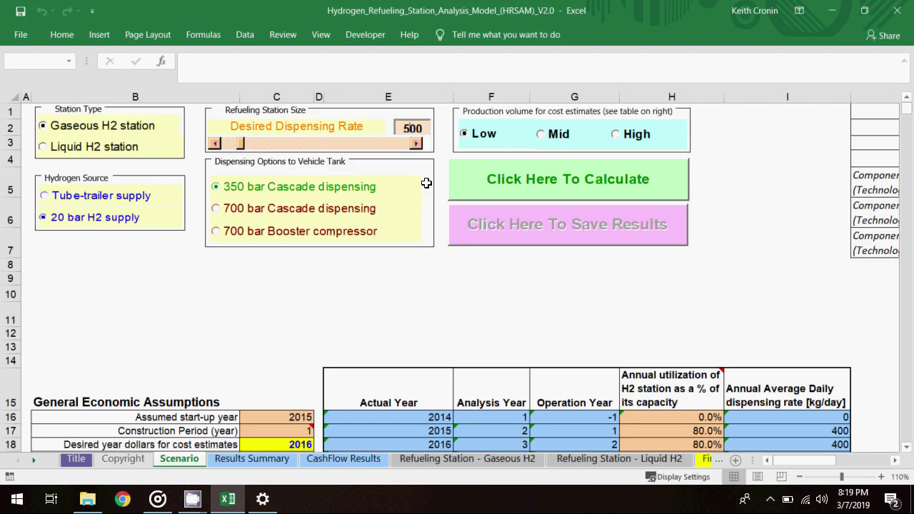
{"action": "left_click", "coordinate": [218, 212]}
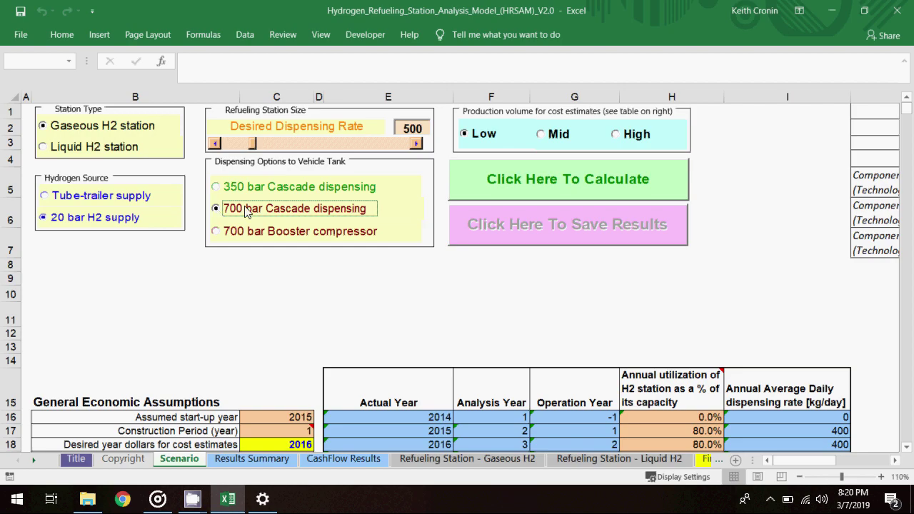
{"action": "left_click", "coordinate": [541, 135]}
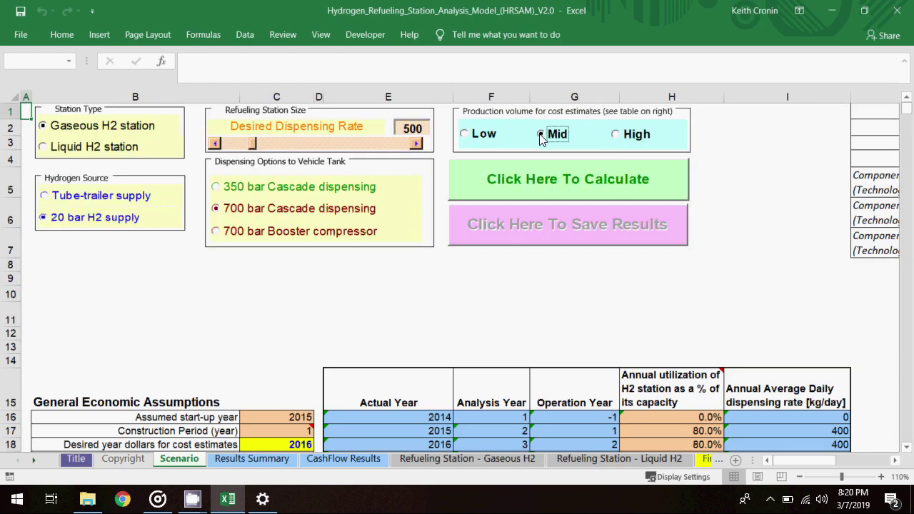
{"action": "left_click", "coordinate": [469, 182]}
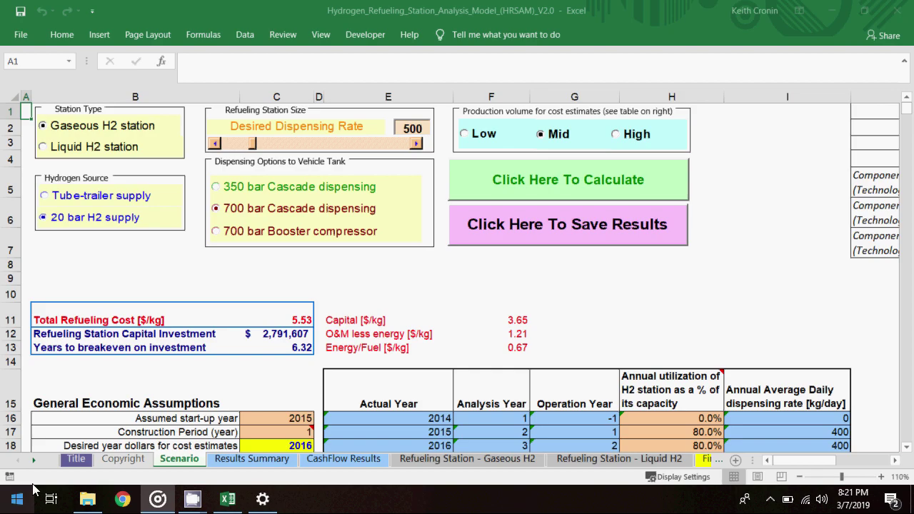
- Inspect C11-C13: 5.53 $/kg total cost, $2,791,607 capital, 6.32 years to breakeven
{"action": "left_click", "coordinate": [292, 320]}
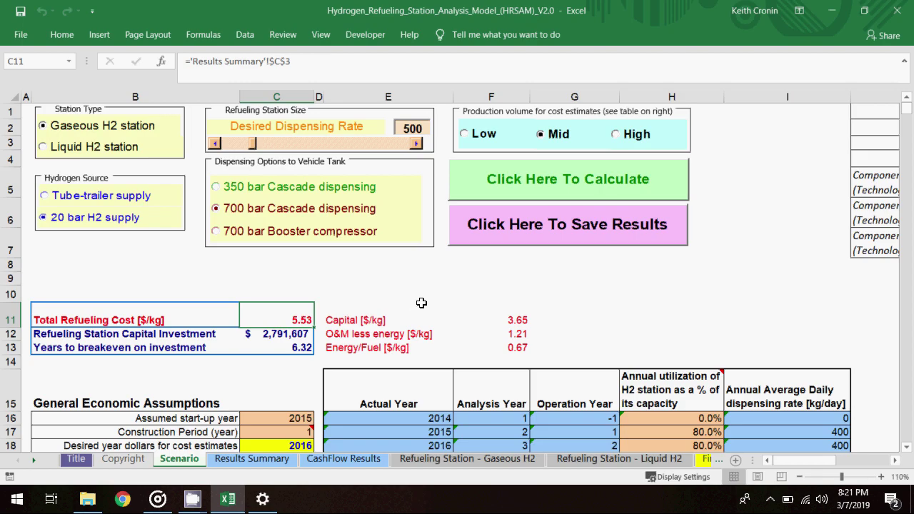
{"action": "left_click", "coordinate": [291, 333]}
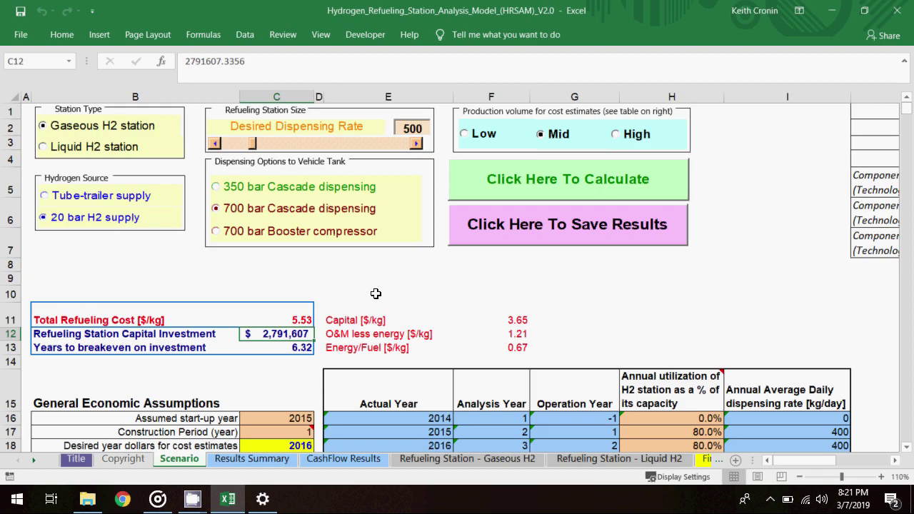
{"action": "left_click", "coordinate": [276, 348]}
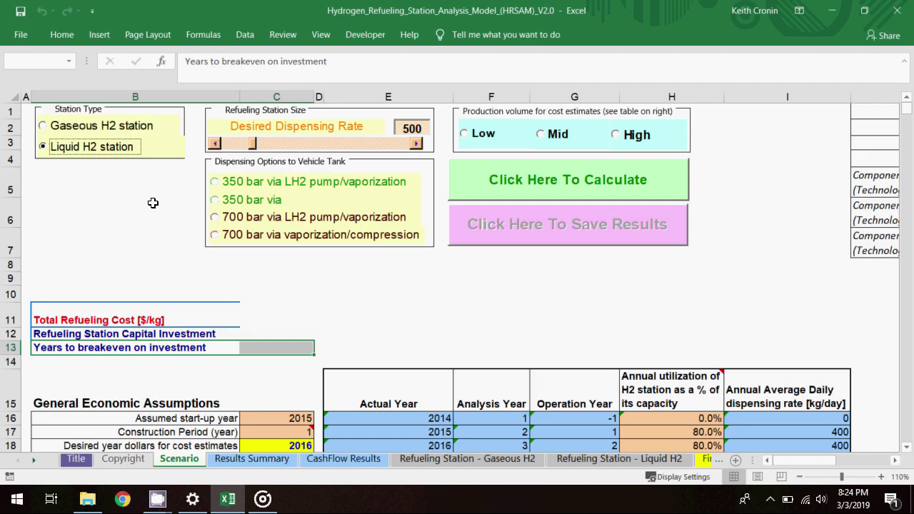
- Set rate to 1000, 700 bar LH2 pump/vaporization dispensing and High volume, then calculate
{"action": "left_click", "coordinate": [412, 129]}
{"action": "key", "text": "BackSpace"}
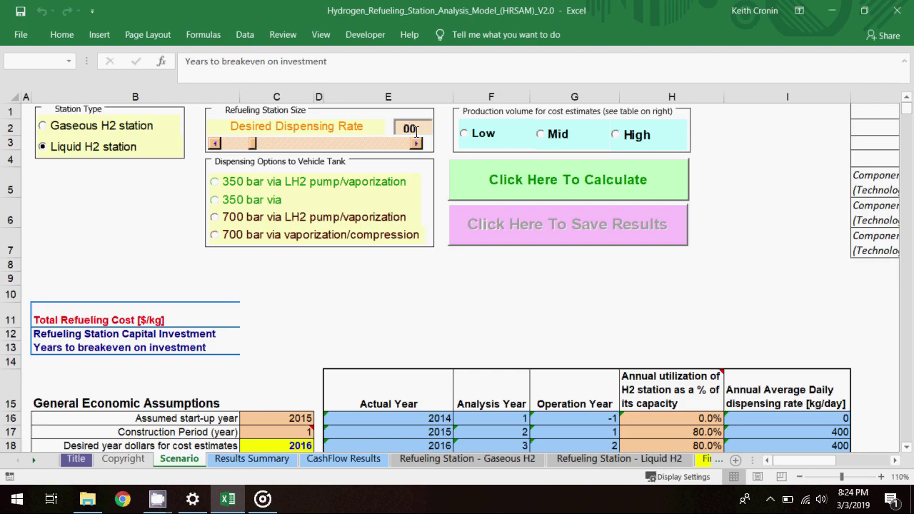
{"action": "type", "text": "10"}
{"action": "left_click", "coordinate": [215, 219]}
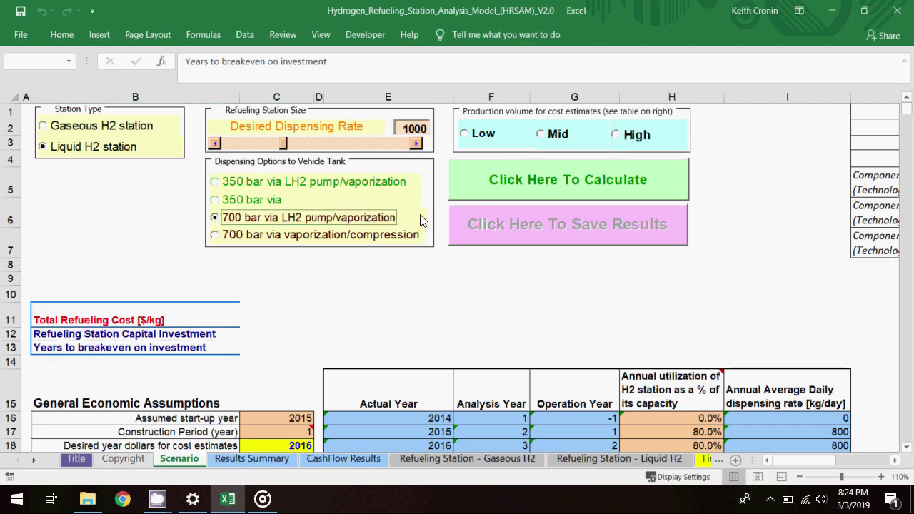
{"action": "left_click", "coordinate": [616, 136]}
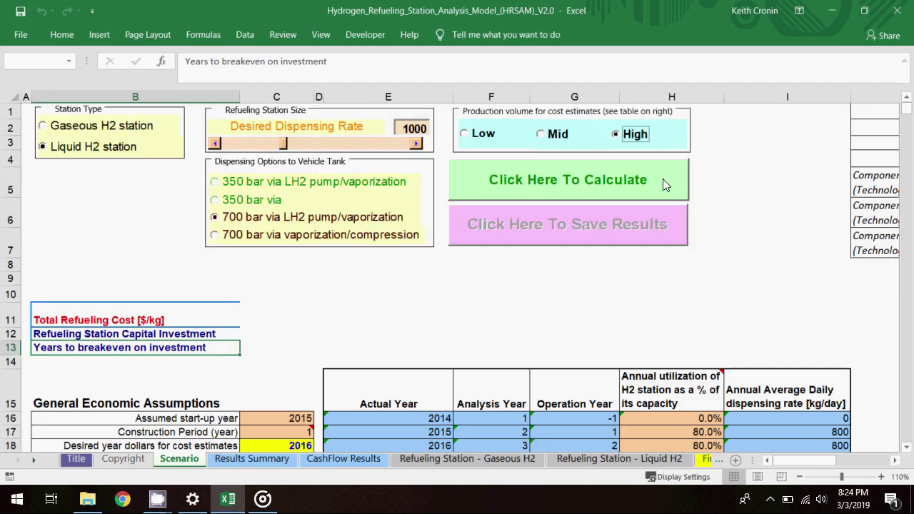
{"action": "left_click", "coordinate": [663, 180]}
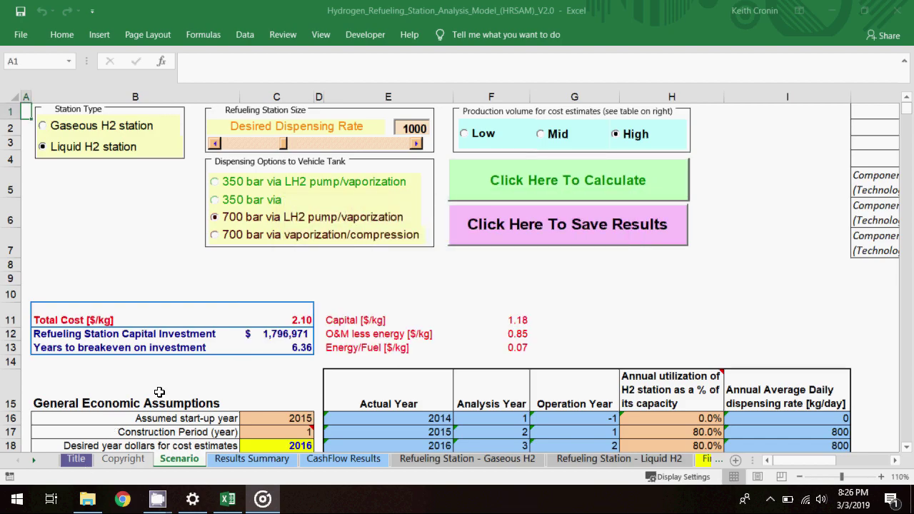
- Highlight results rows 11-13: 2.10 $/kg total, $1,796,971 capital, 6.36 years to breakeven
{"action": "left_click_drag", "start_coordinate": [108, 320], "coordinate": [315, 320]}
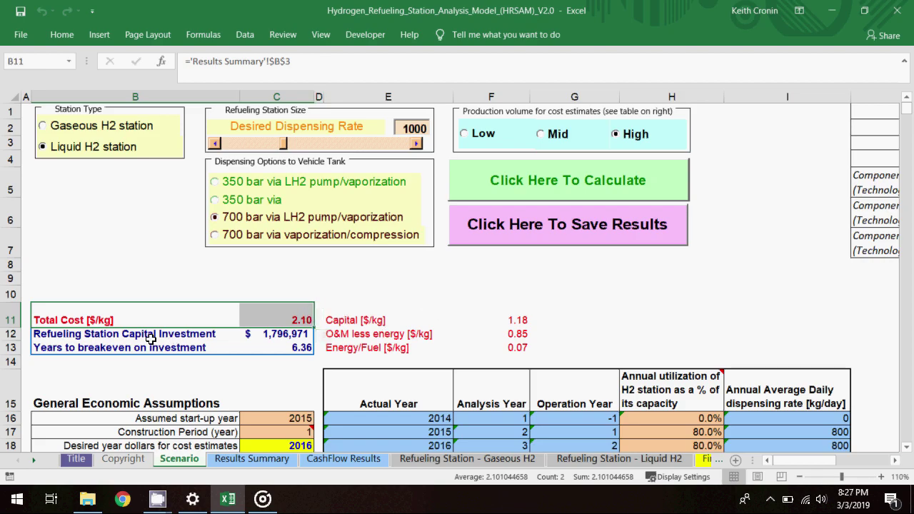
{"action": "left_click_drag", "start_coordinate": [153, 335], "coordinate": [257, 336]}
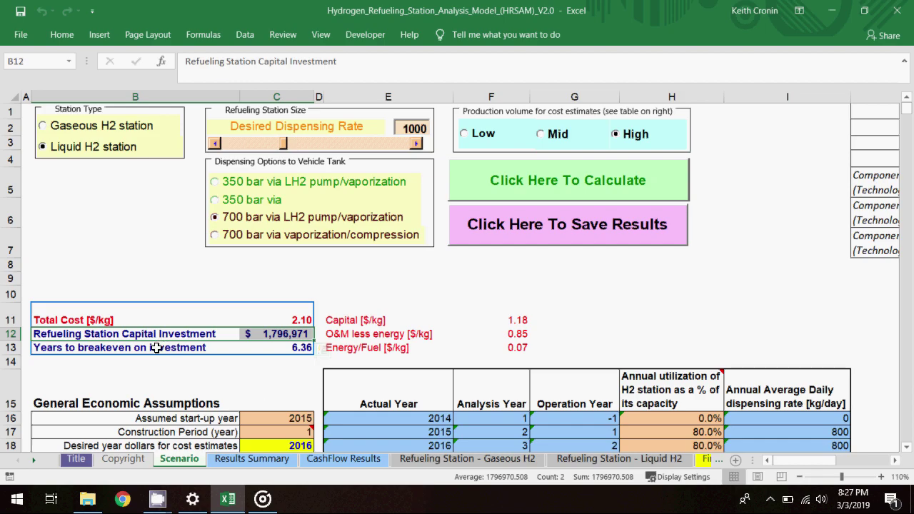
{"action": "left_click_drag", "start_coordinate": [158, 347], "coordinate": [277, 351]}
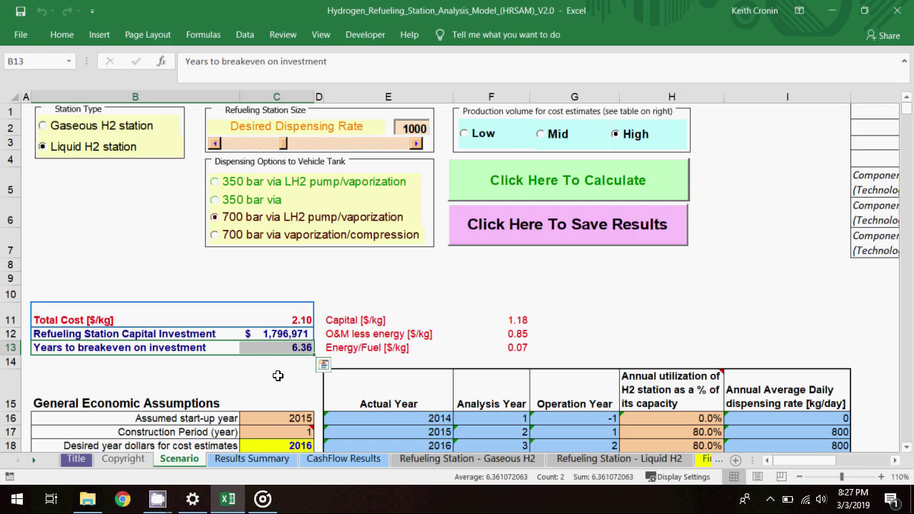